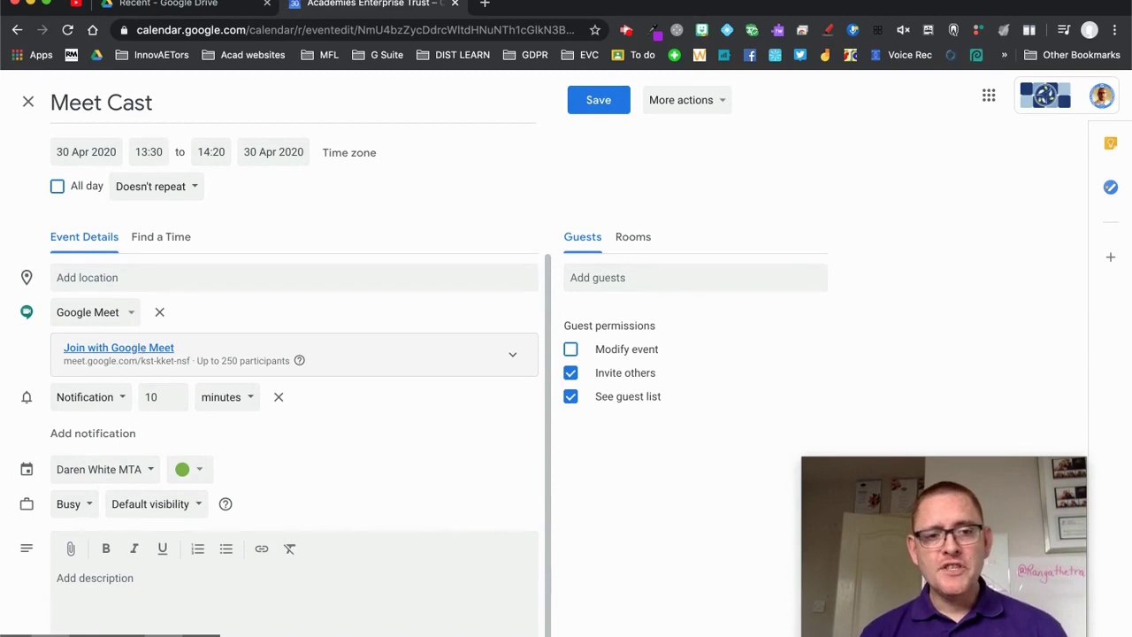
Open the event's video meeting, close the calendar tab, and join the call
{"action": "left_click", "coordinate": [139, 347]}
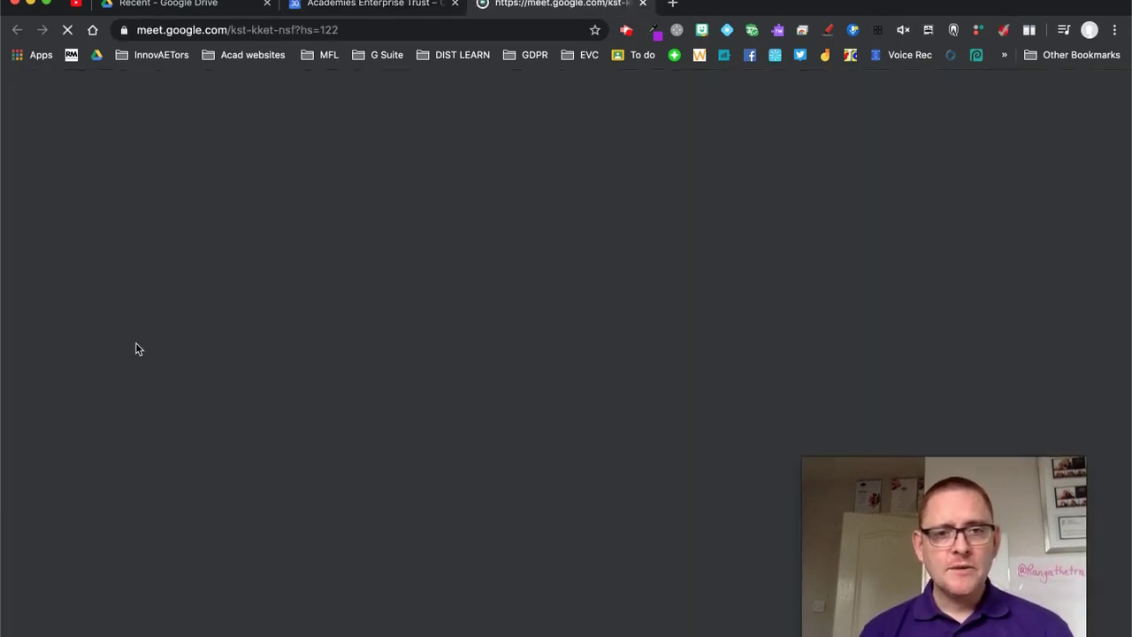
{"action": "left_click", "coordinate": [455, 4]}
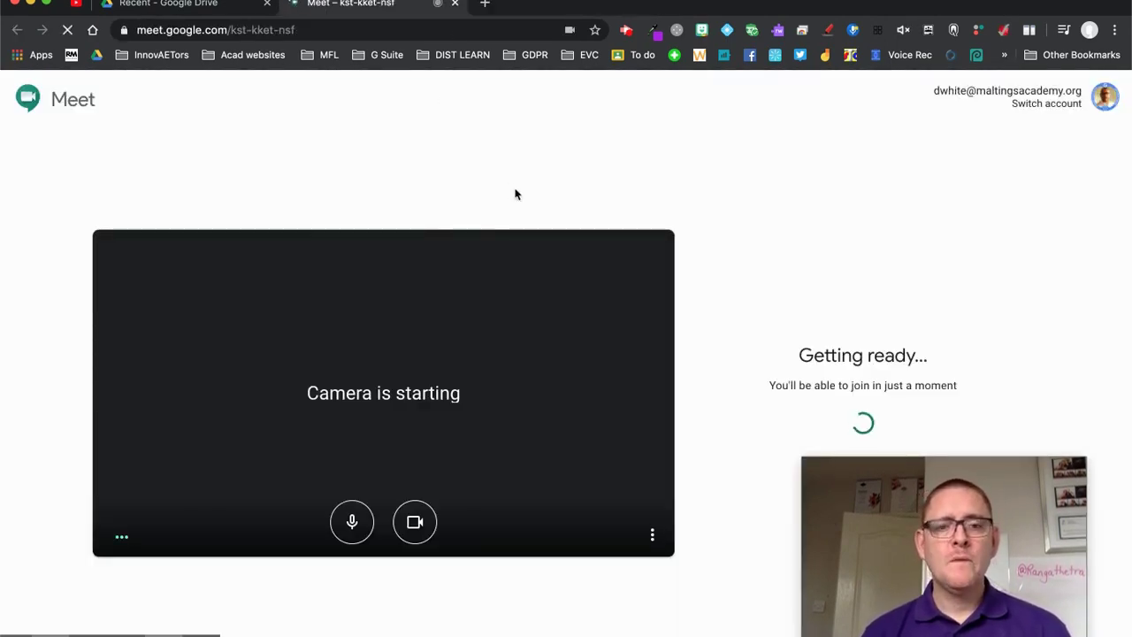
{"action": "left_click", "coordinate": [809, 394]}
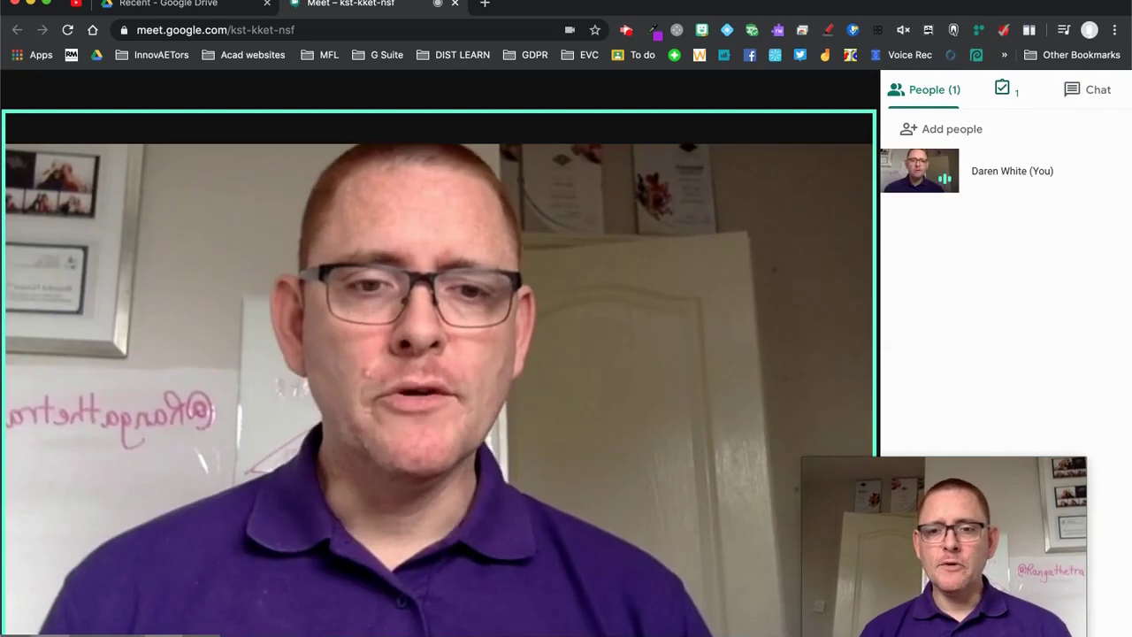
Close the People panel to widen the video and bring up the Present now choices
{"action": "left_click_drag", "start_coordinate": [834, 457], "coordinate": [68, 469]}
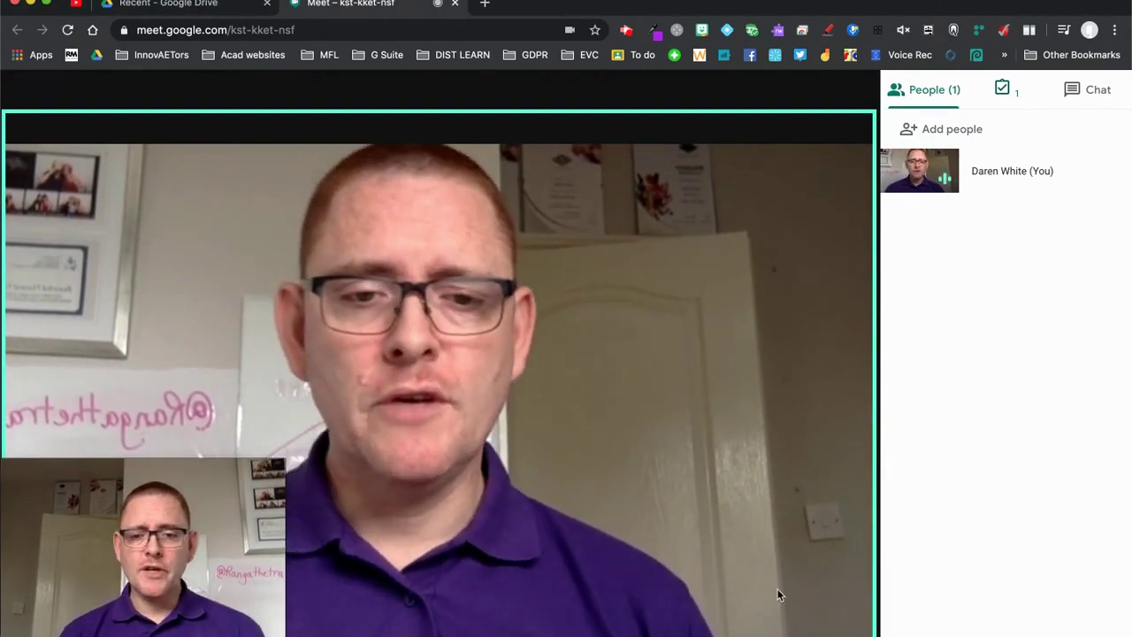
{"action": "left_click", "coordinate": [778, 589]}
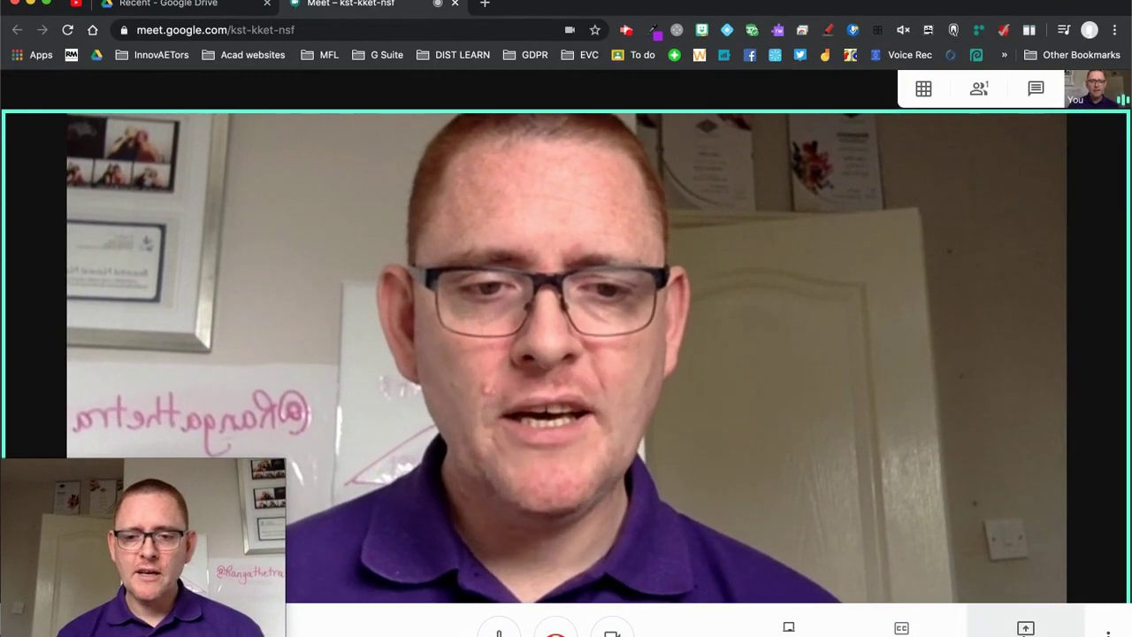
{"action": "left_click", "coordinate": [1025, 628]}
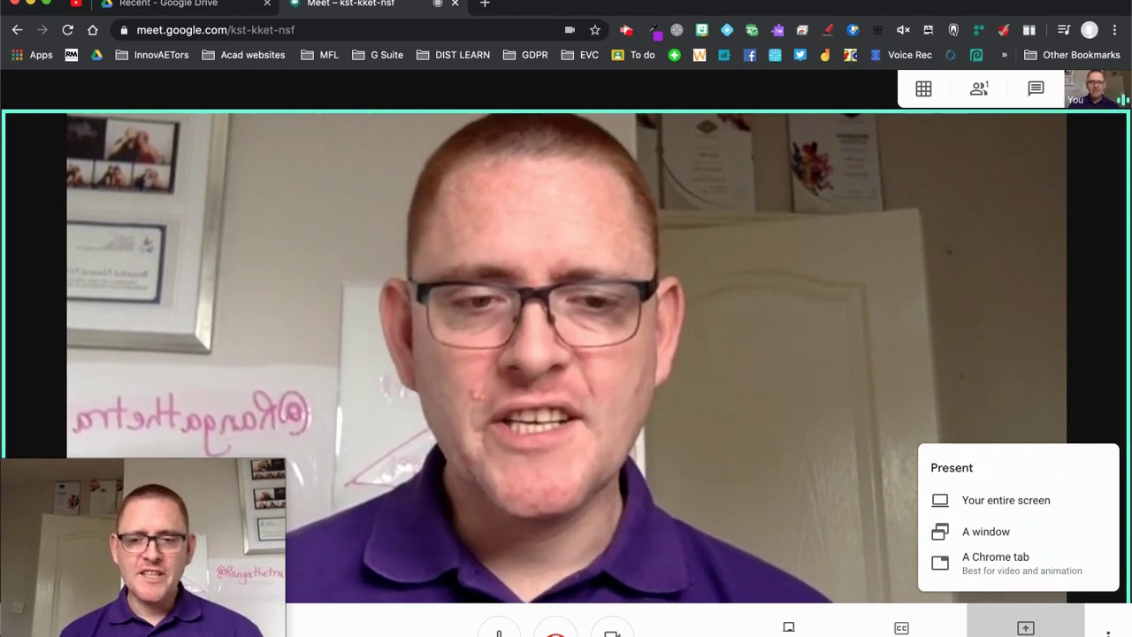
Share the YouTube tab as 'A Chrome tab' with Share audio ticked, then return to Meet
{"action": "left_click", "coordinate": [1000, 565]}
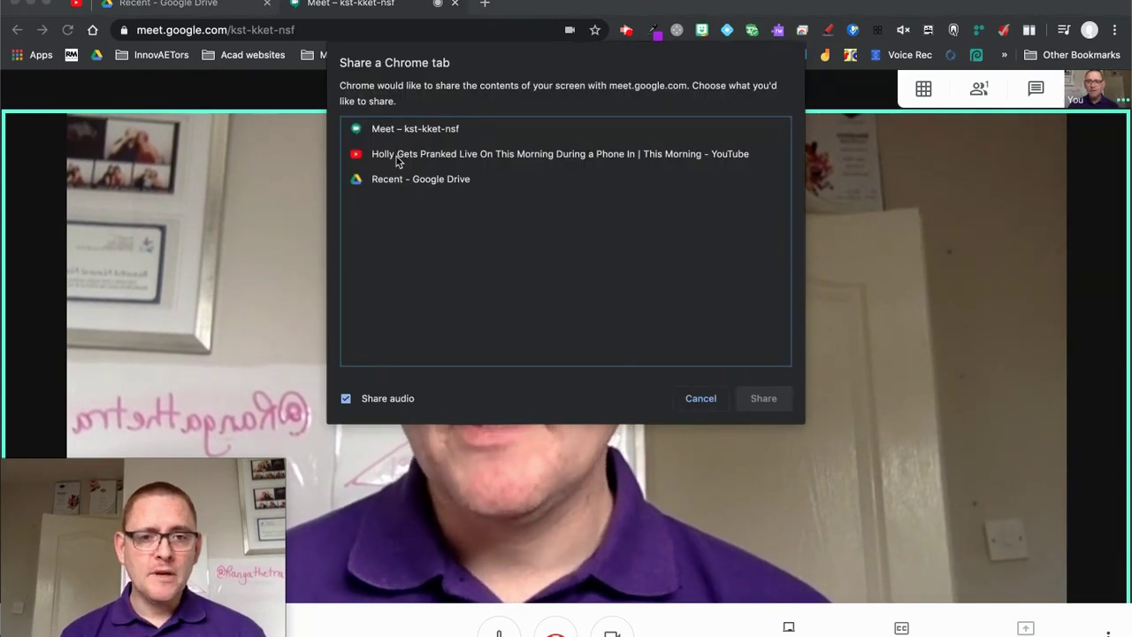
{"action": "left_click", "coordinate": [399, 155]}
{"action": "left_click", "coordinate": [762, 398]}
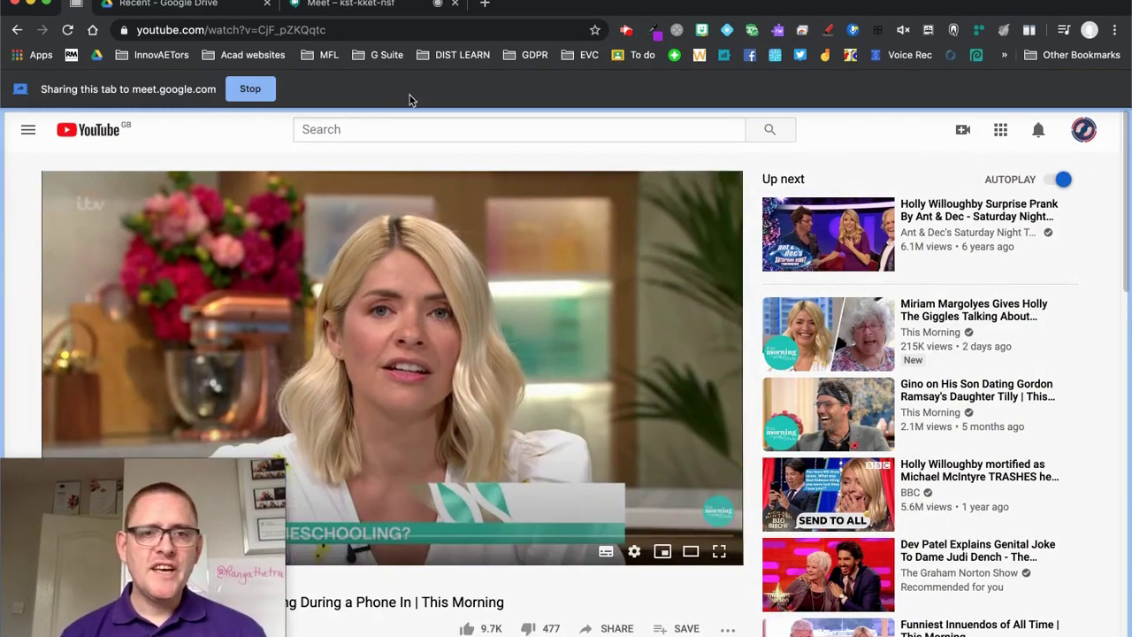
{"action": "left_click", "coordinate": [345, 6]}
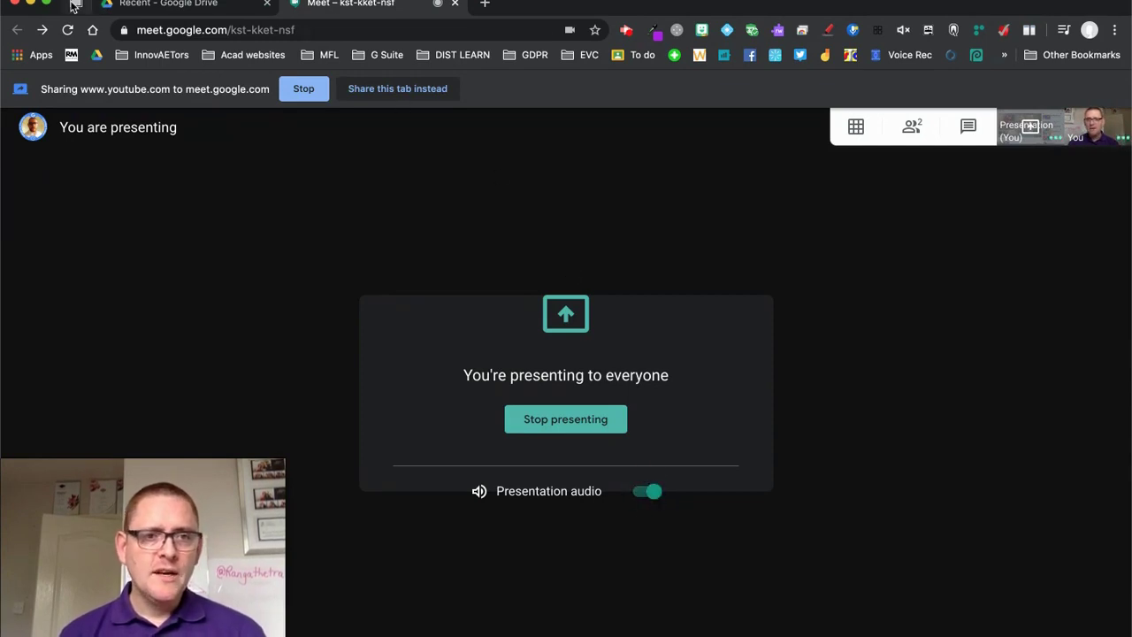
Play the video in the shared YouTube tab, then stop sharing from the 'Sharing this tab' bar
{"action": "left_click", "coordinate": [115, 4]}
{"action": "left_click_drag", "start_coordinate": [222, 538], "coordinate": [405, 538]}
{"action": "left_click", "coordinate": [73, 549]}
{"action": "left_click_drag", "start_coordinate": [228, 543], "coordinate": [169, 538]}
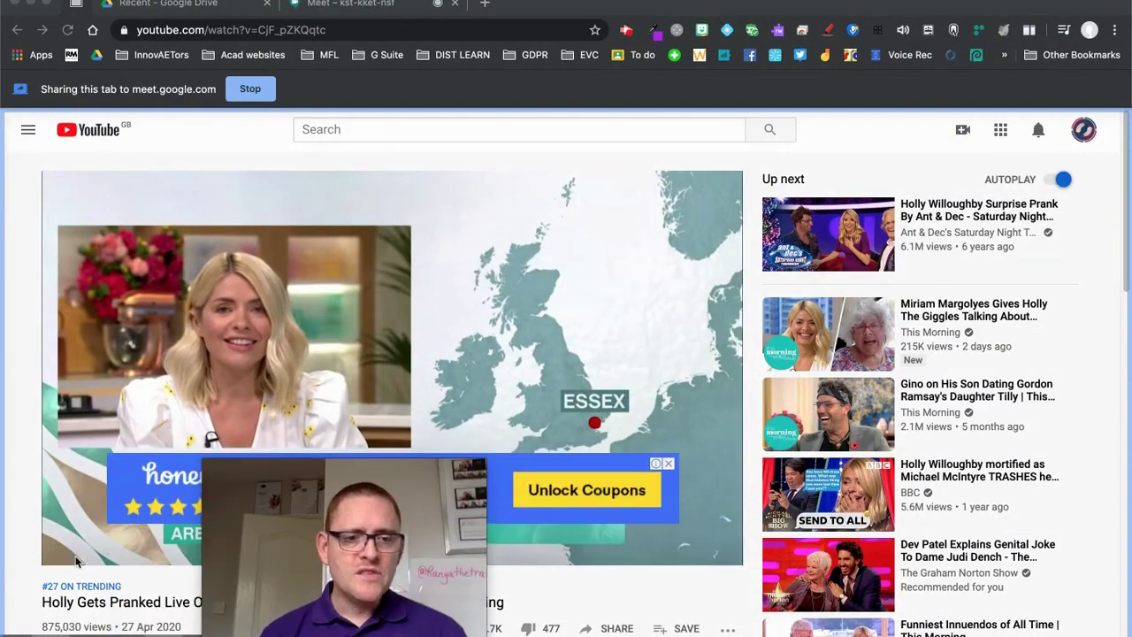
{"action": "left_click", "coordinate": [251, 90]}
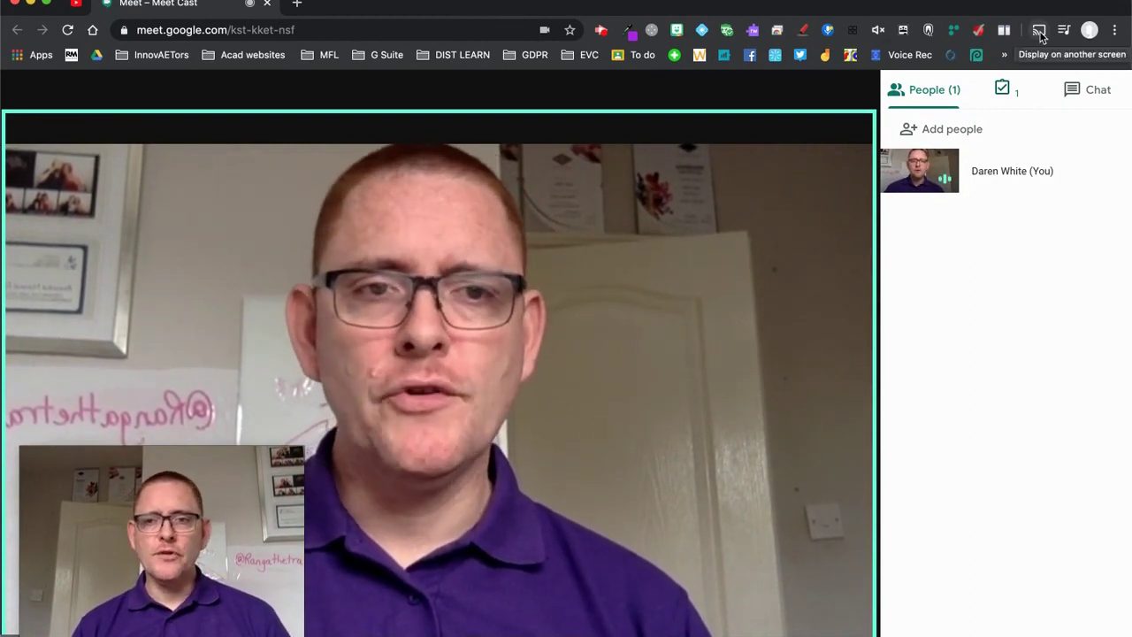
Switch to the YouTube tab and try Cast... from Chrome's three-dot menu
{"action": "right_click", "coordinate": [1041, 34]}
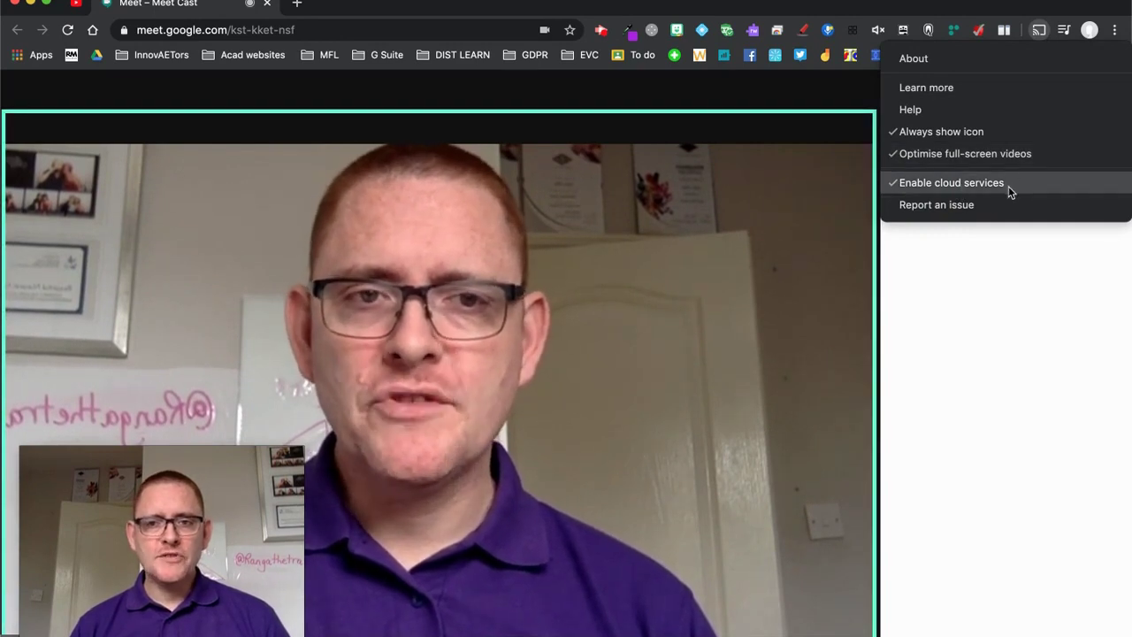
{"action": "key", "text": "Escape"}
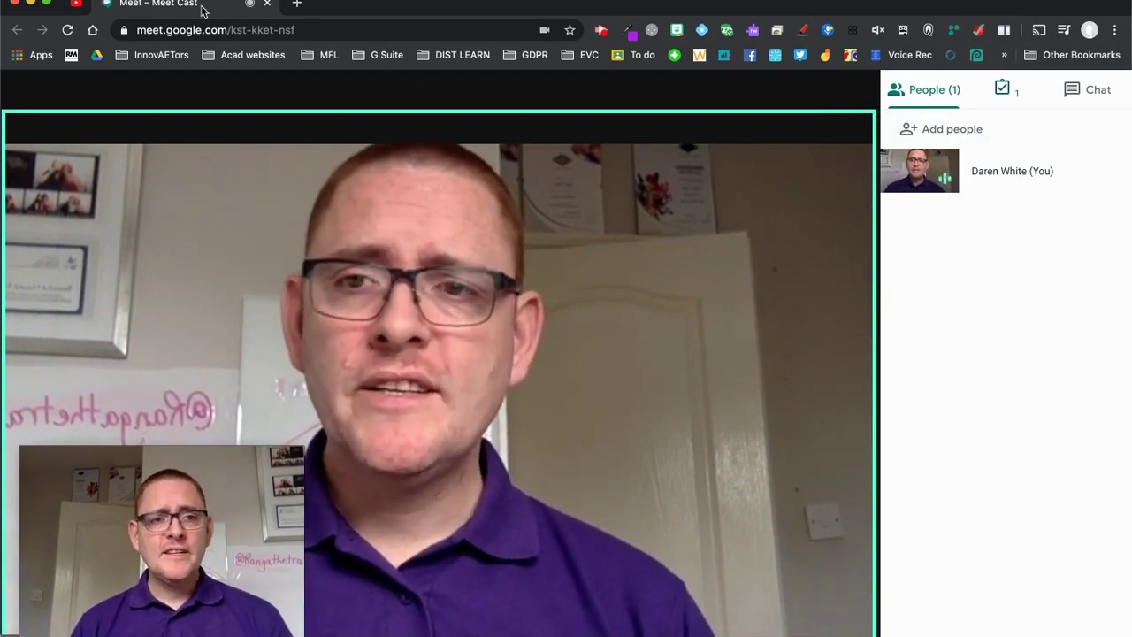
{"action": "left_click", "coordinate": [75, 7]}
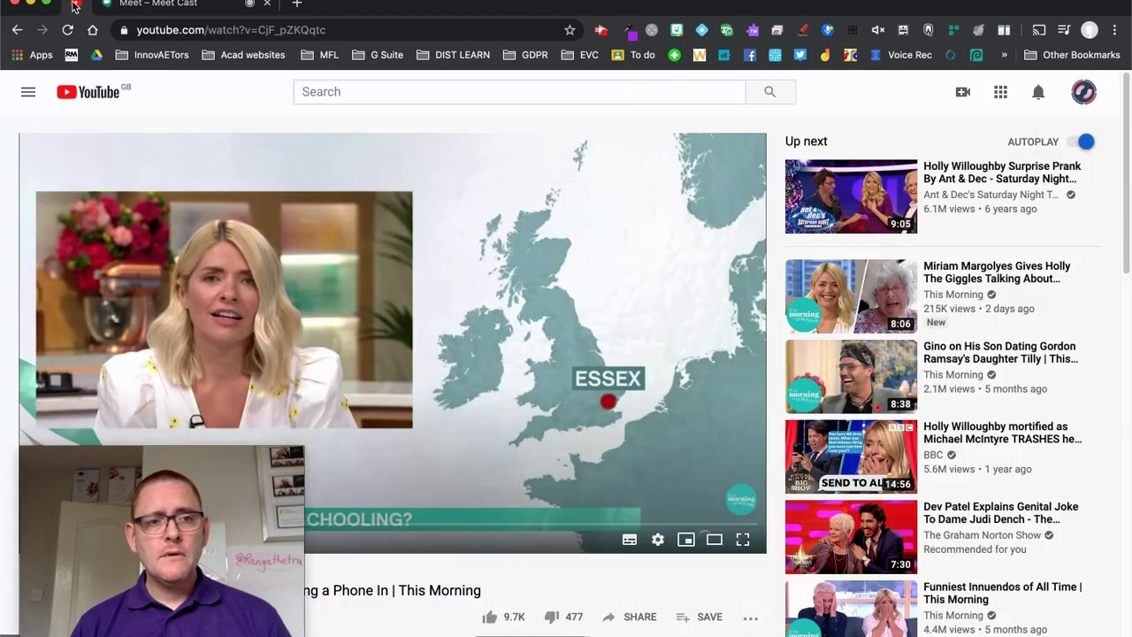
{"action": "left_click", "coordinate": [1116, 32]}
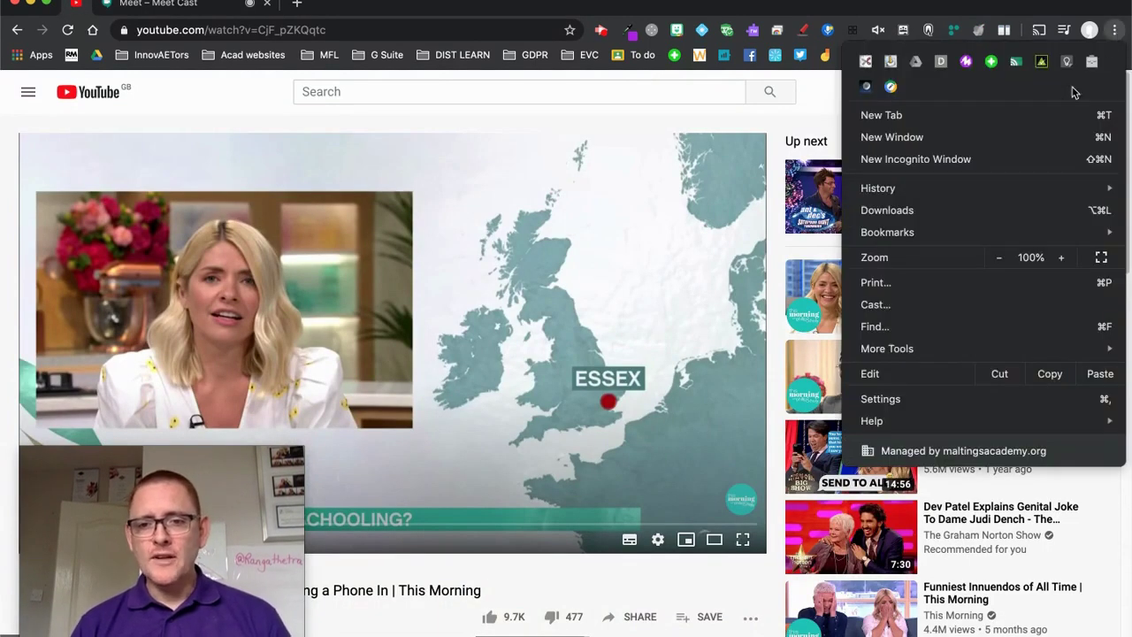
{"action": "left_click", "coordinate": [980, 304]}
{"action": "mouse_move", "coordinate": [981, 304]}
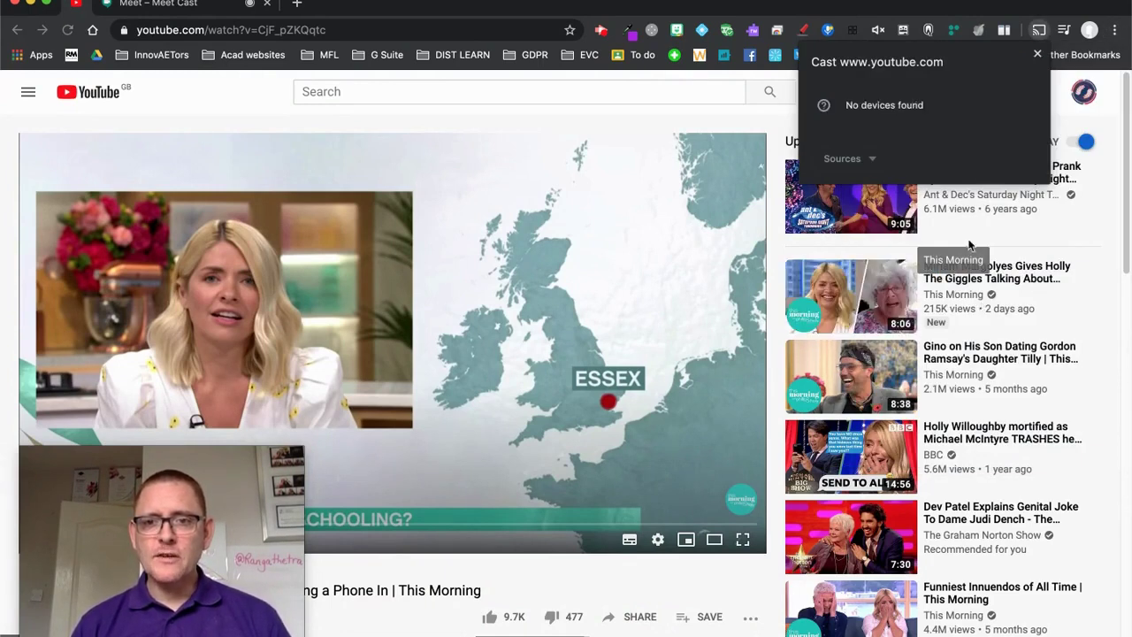
Turn cloud services for casting back on and choose Cast... again to list devices
{"action": "right_click", "coordinate": [1040, 35]}
{"action": "left_click", "coordinate": [971, 187]}
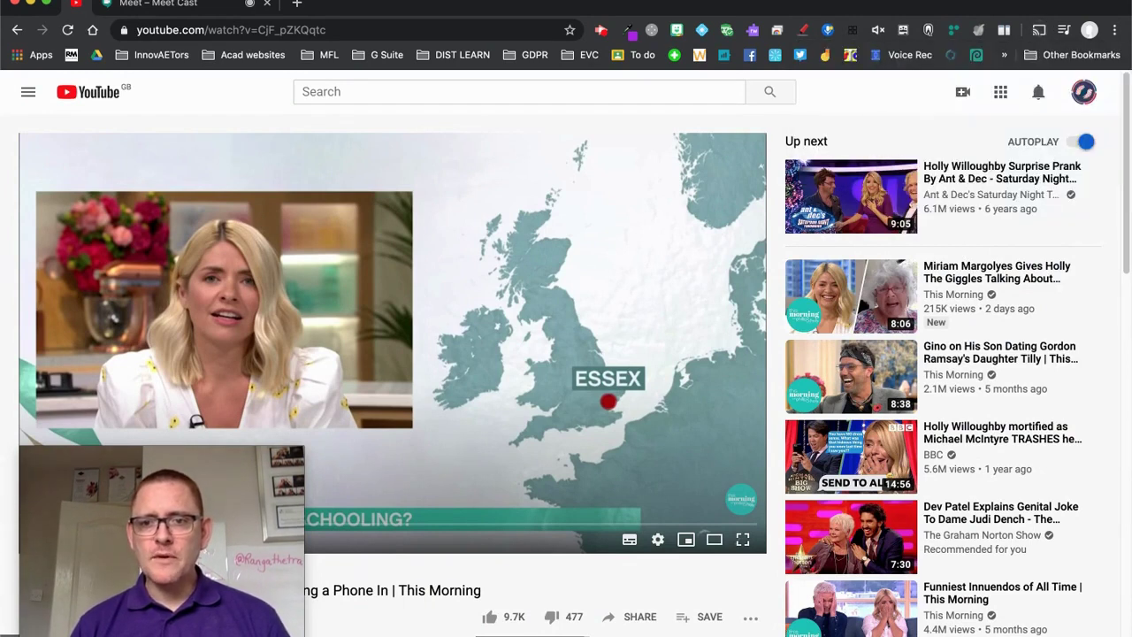
{"action": "right_click", "coordinate": [1040, 34]}
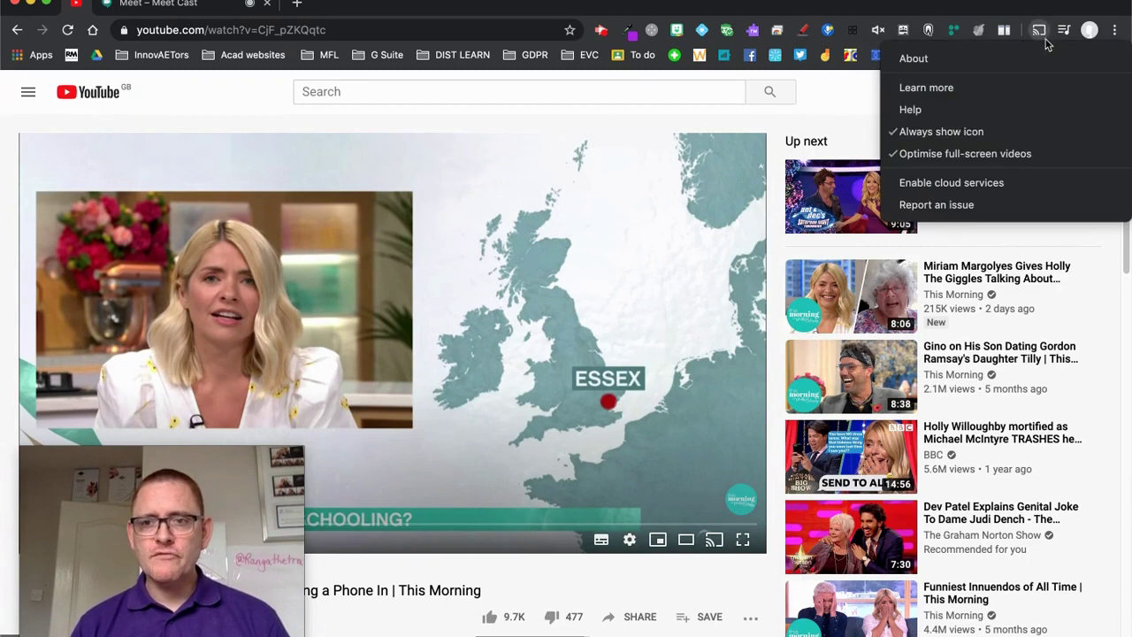
{"action": "left_click", "coordinate": [970, 184]}
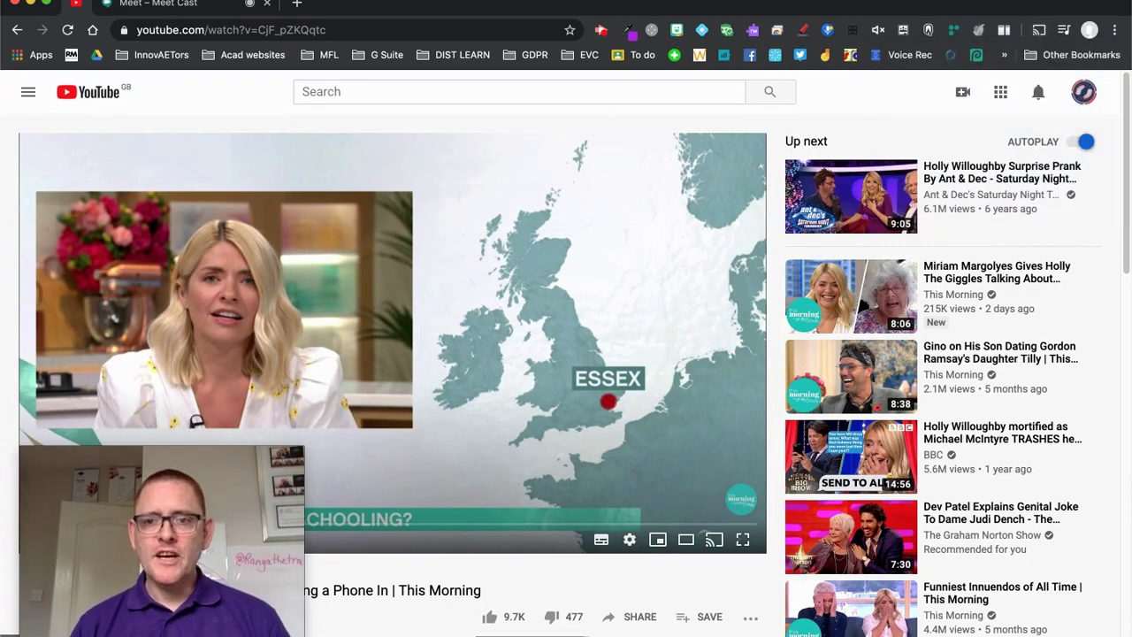
{"action": "right_click", "coordinate": [1039, 33]}
{"action": "left_click", "coordinate": [964, 183]}
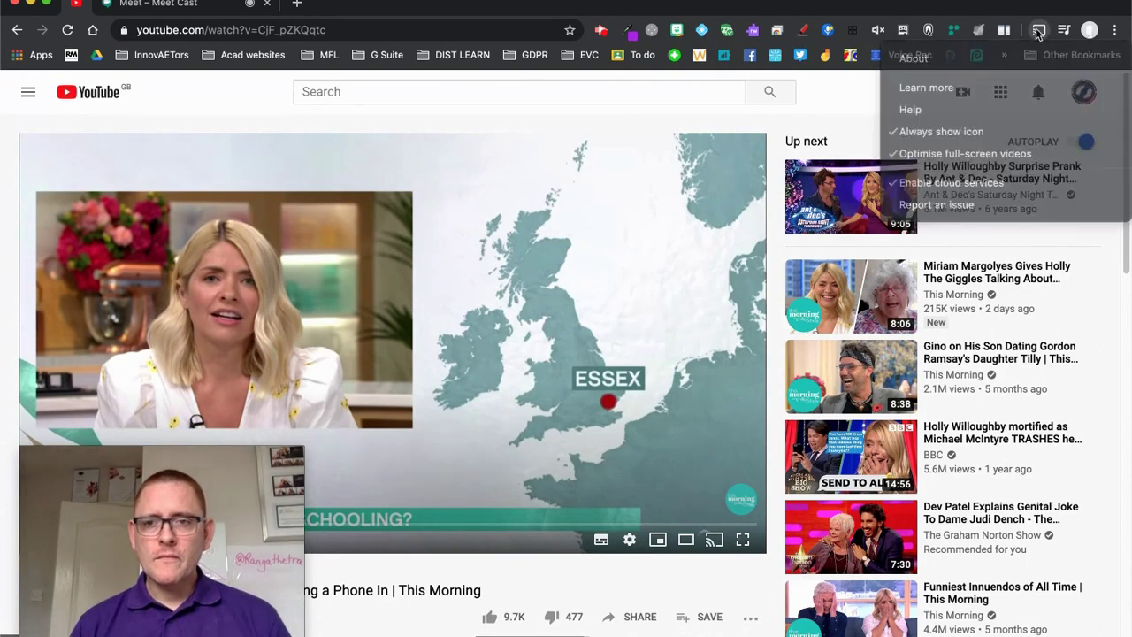
{"action": "left_click", "coordinate": [1114, 30]}
{"action": "left_click", "coordinate": [931, 306]}
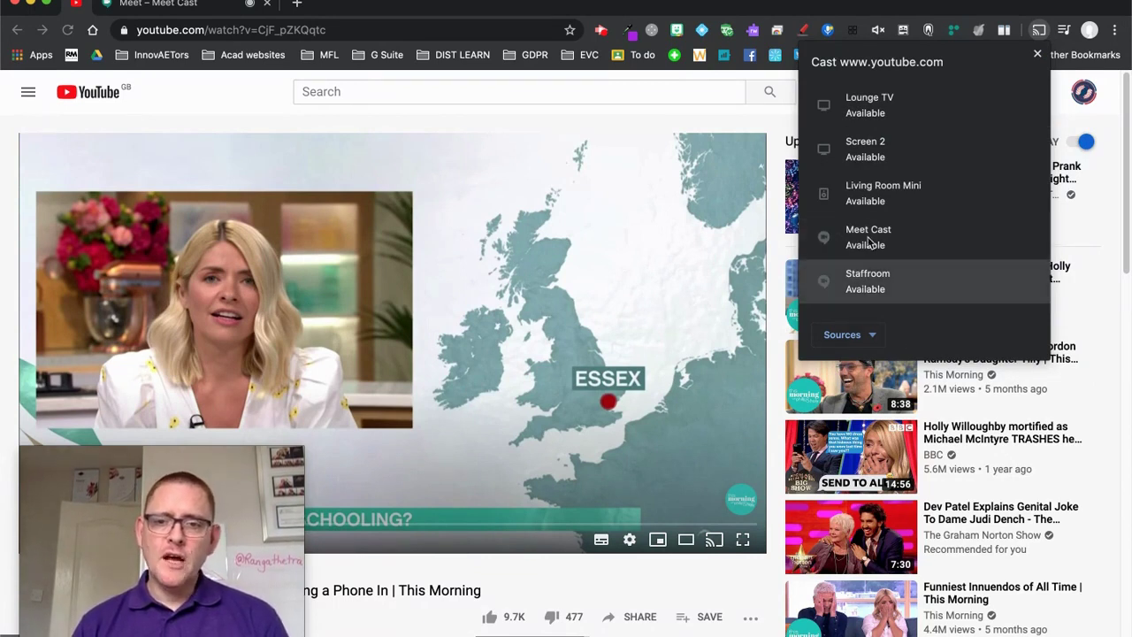
Keep Cast tab as the source, cast to Meet Cast, and check the Meet call
{"action": "left_click", "coordinate": [870, 335]}
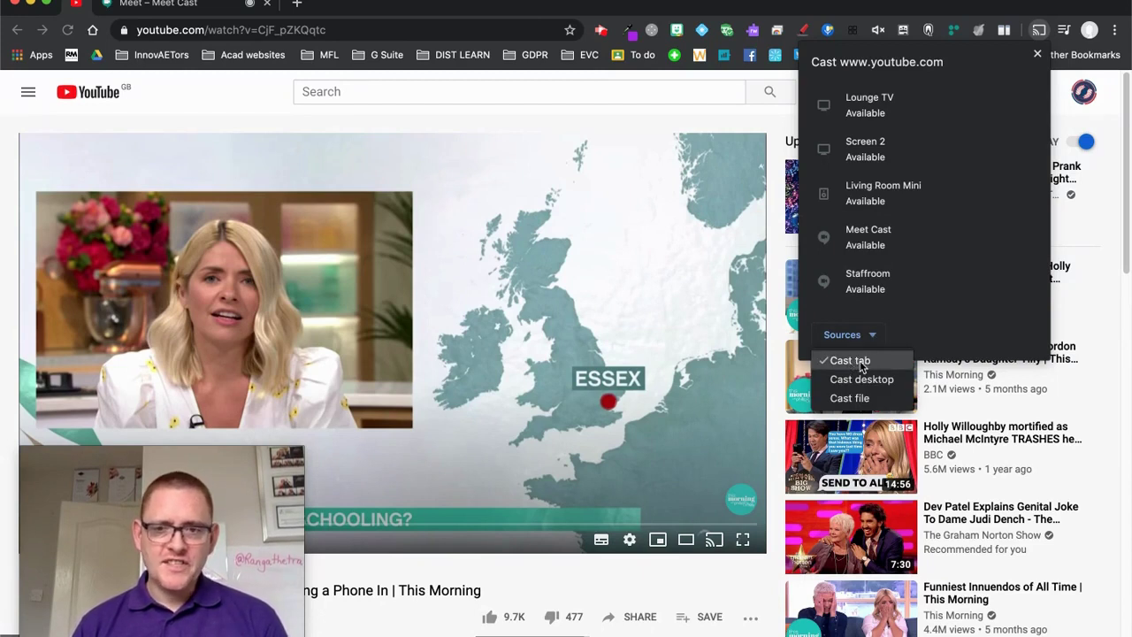
{"action": "left_click", "coordinate": [851, 361]}
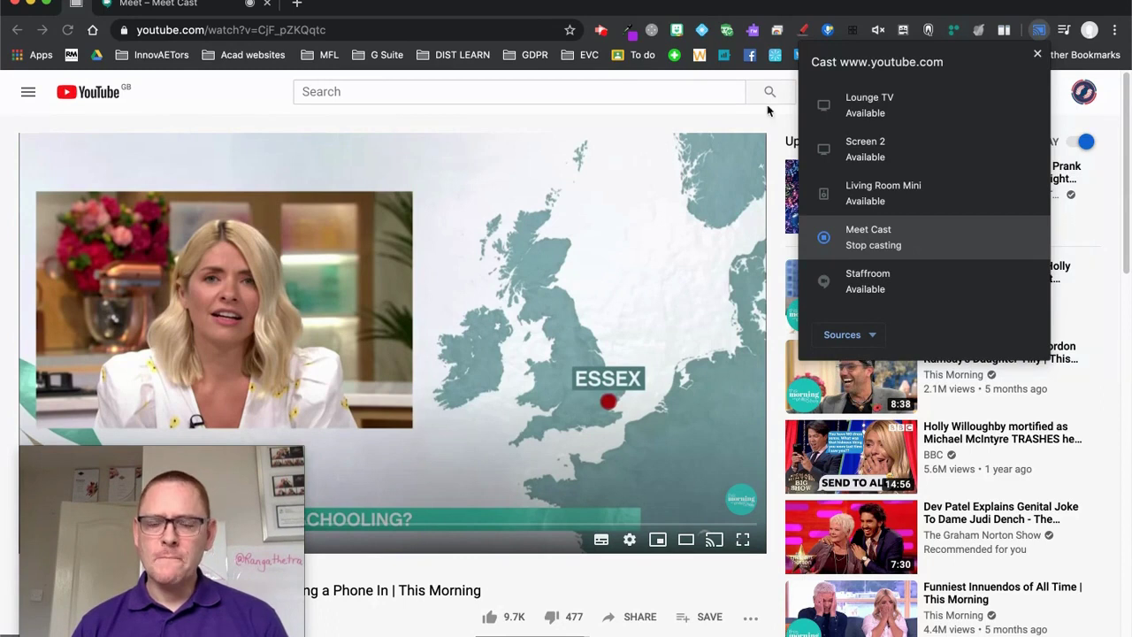
{"action": "left_click", "coordinate": [159, 5]}
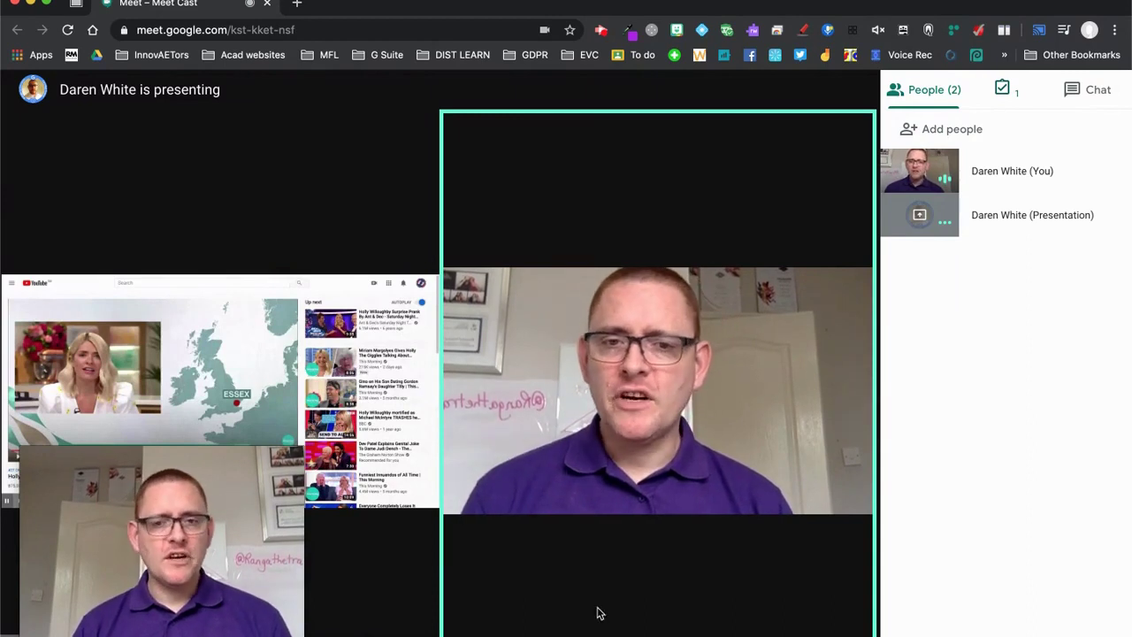
Resume the YouTube video and return to the Meet call to see it presented
{"action": "left_click", "coordinate": [76, 4]}
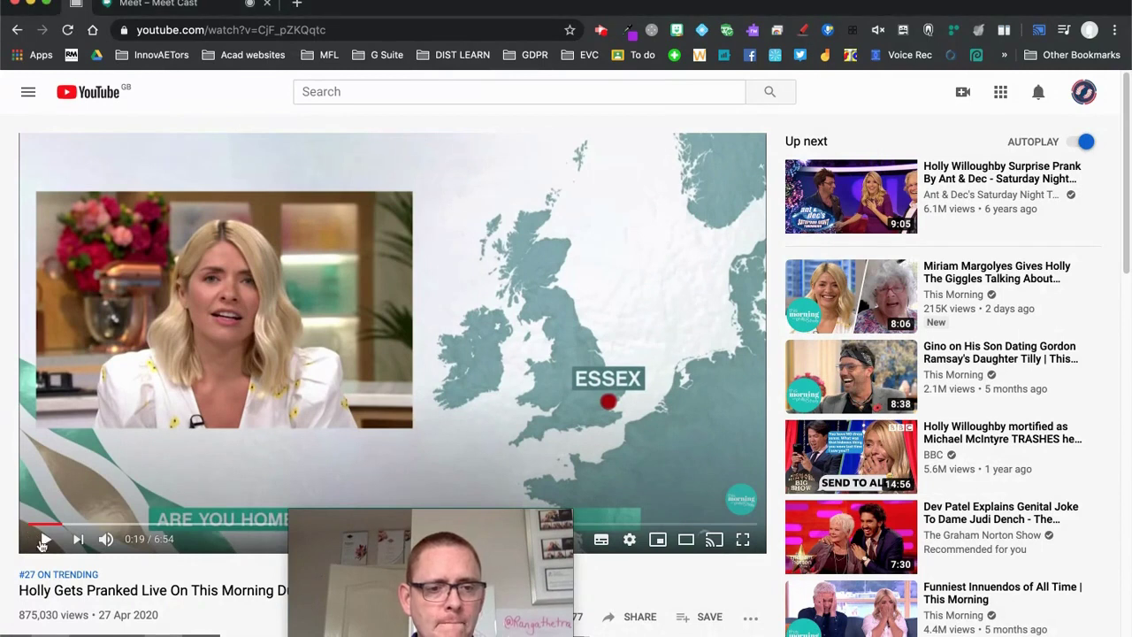
{"action": "left_click", "coordinate": [48, 541]}
{"action": "left_click_drag", "start_coordinate": [306, 597], "coordinate": [106, 553]}
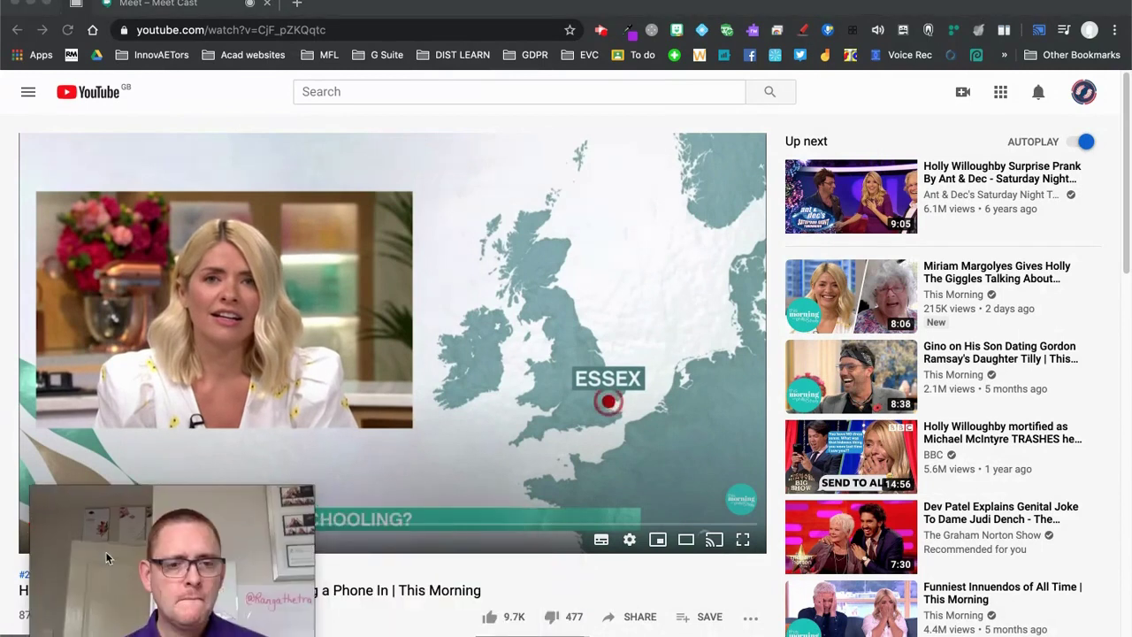
{"action": "left_click", "coordinate": [186, 6]}
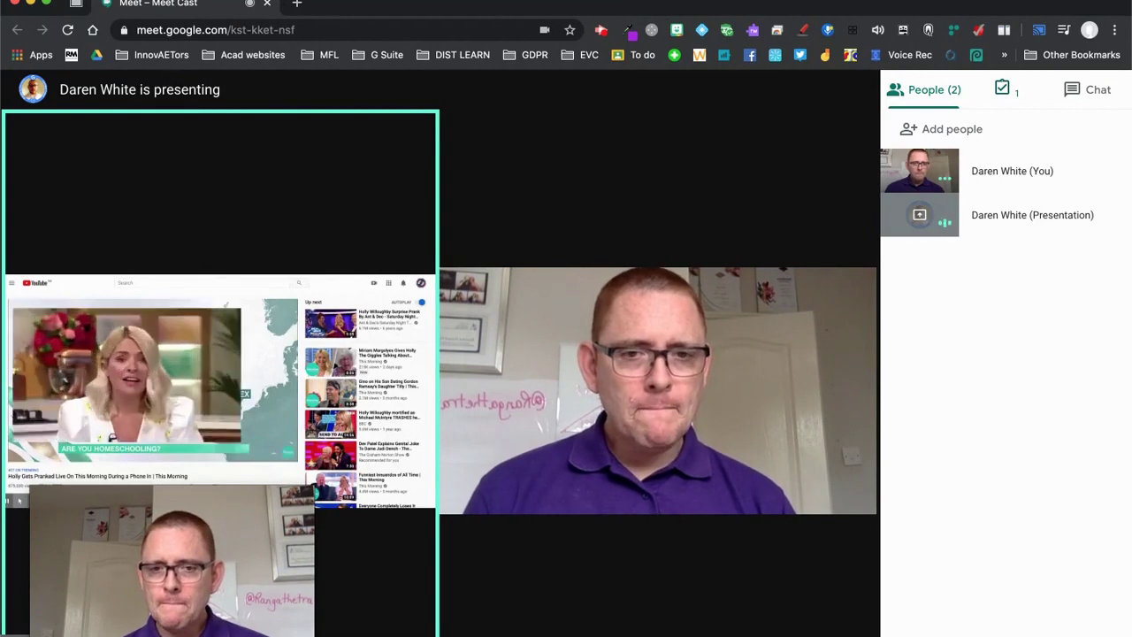
Stop casting to Meet Cast and mute the YouTube tab
{"action": "left_click", "coordinate": [1037, 32]}
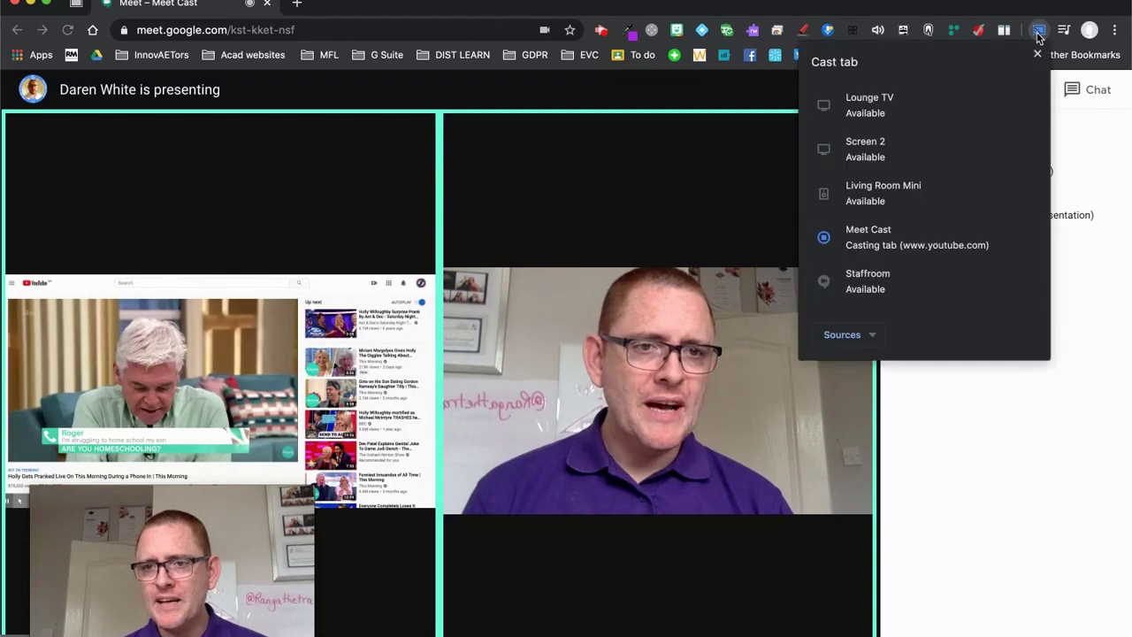
{"action": "left_click", "coordinate": [874, 246]}
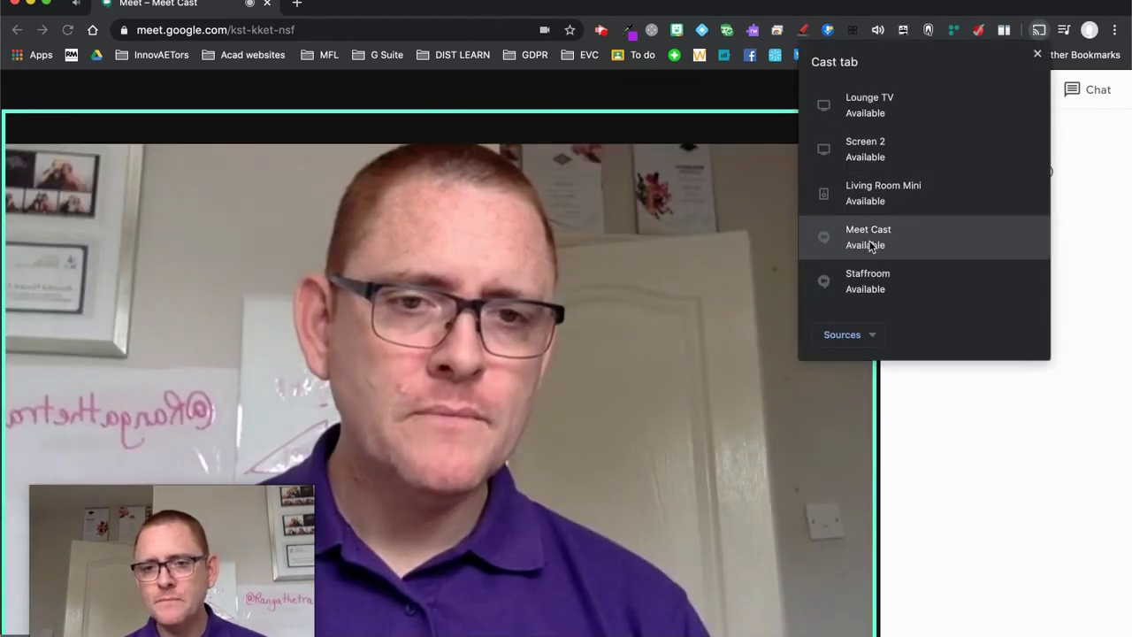
{"action": "left_click", "coordinate": [76, 4]}
{"action": "left_click", "coordinate": [76, 4]}
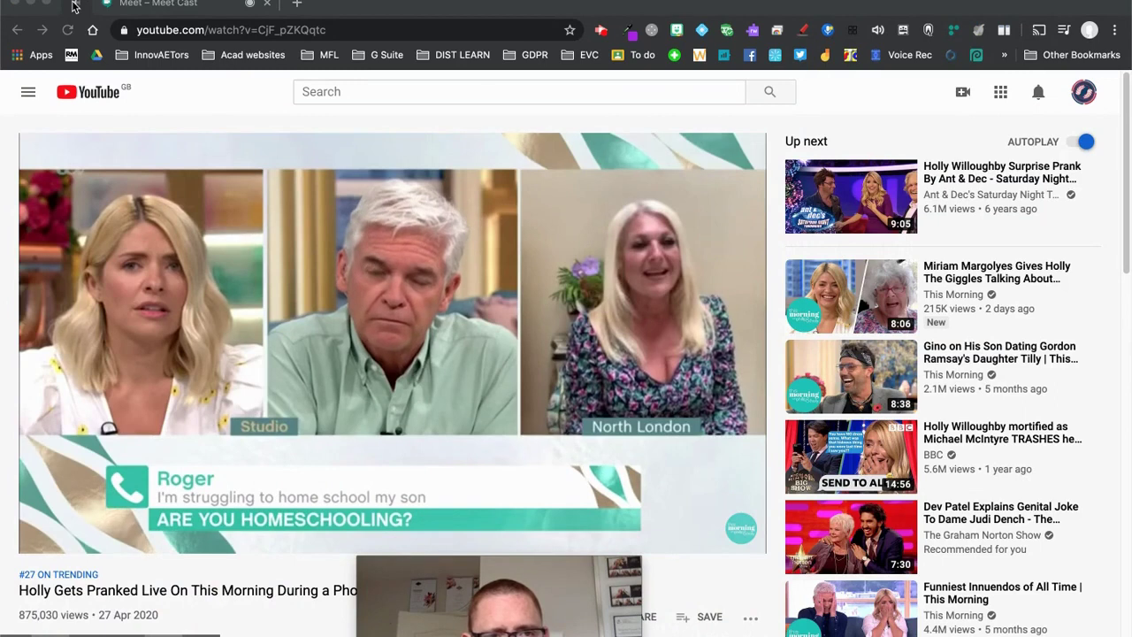
Close the YouTube tab from its tab context menu
{"action": "right_click", "coordinate": [76, 6]}
{"action": "left_click", "coordinate": [115, 120]}
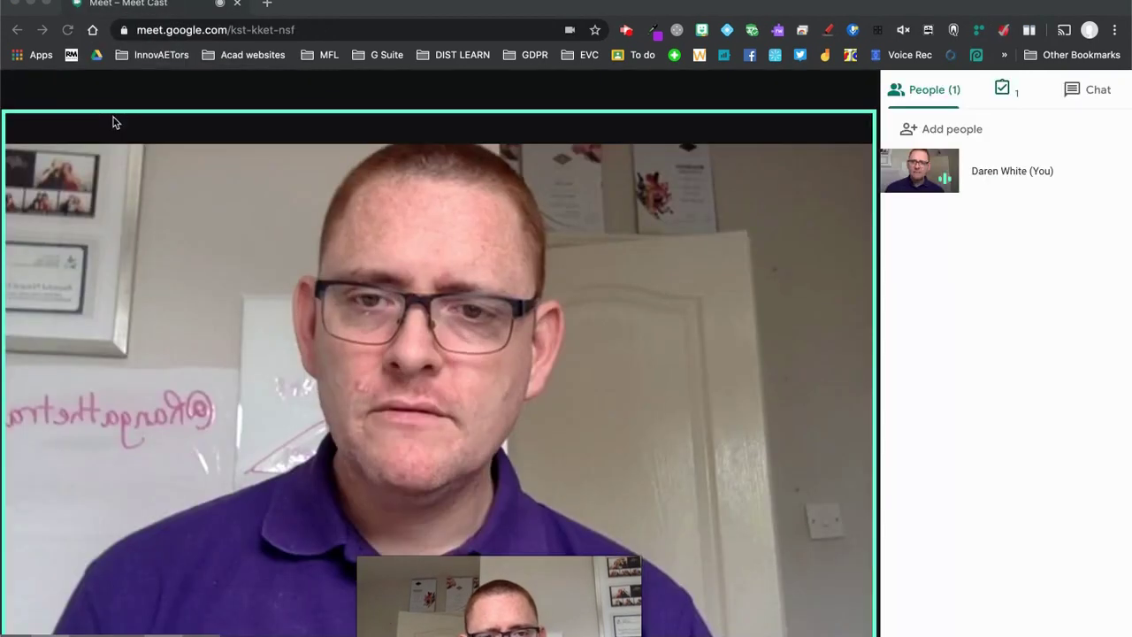
{"action": "left_click_drag", "start_coordinate": [619, 602], "coordinate": [264, 505]}
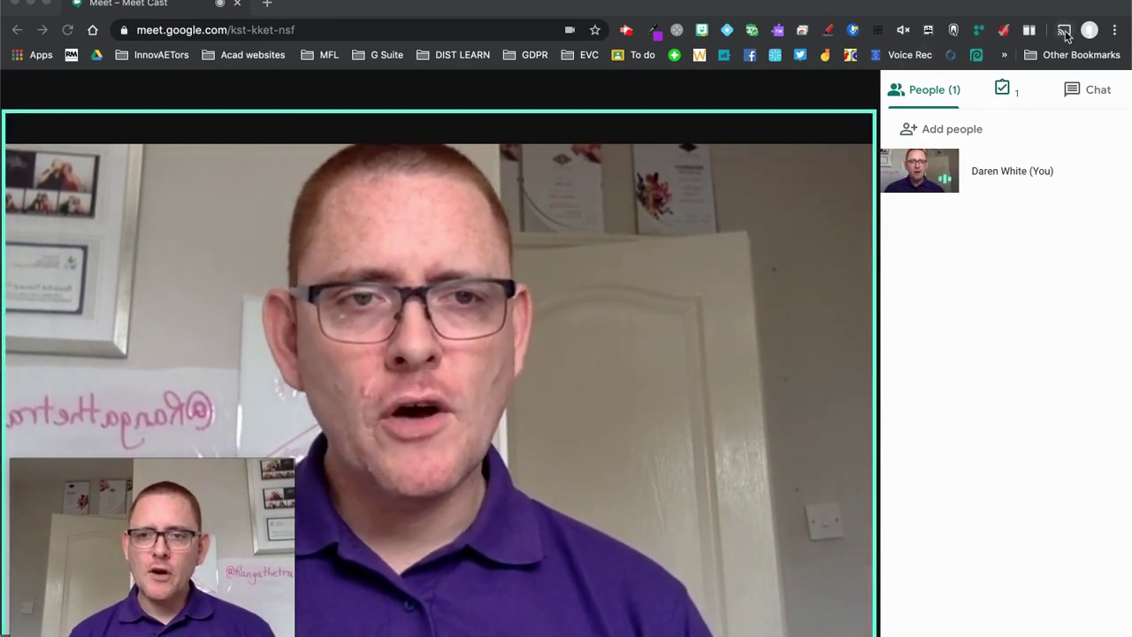
Check Chrome's menu and casting options, then stop the screen recorder
{"action": "left_click", "coordinate": [1115, 31]}
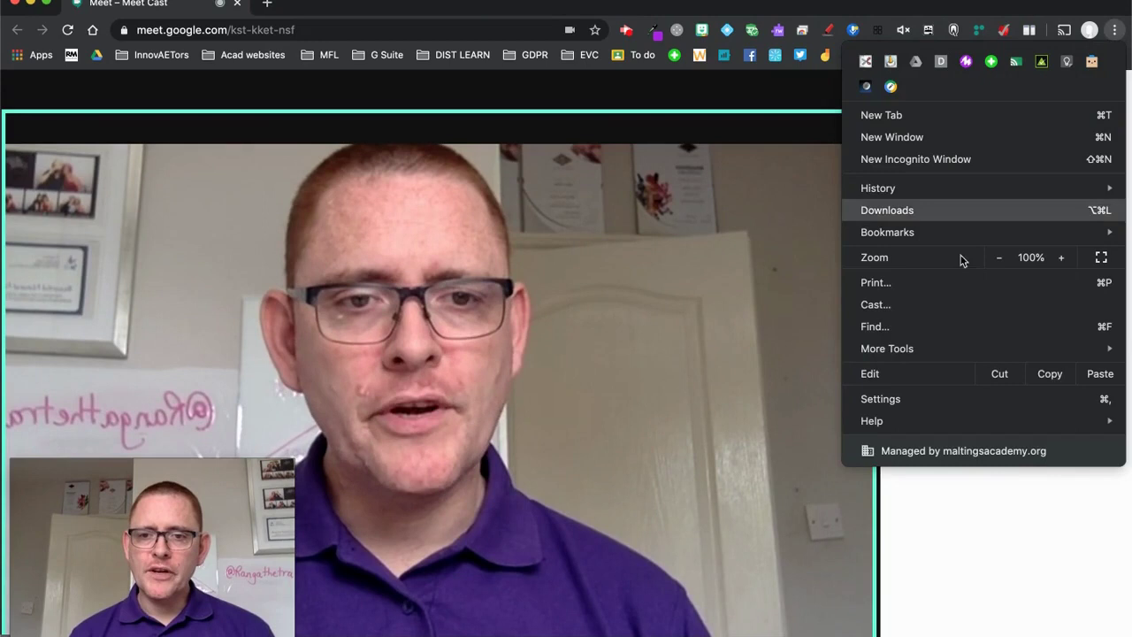
{"action": "left_click", "coordinate": [1065, 34]}
{"action": "right_click", "coordinate": [1064, 32]}
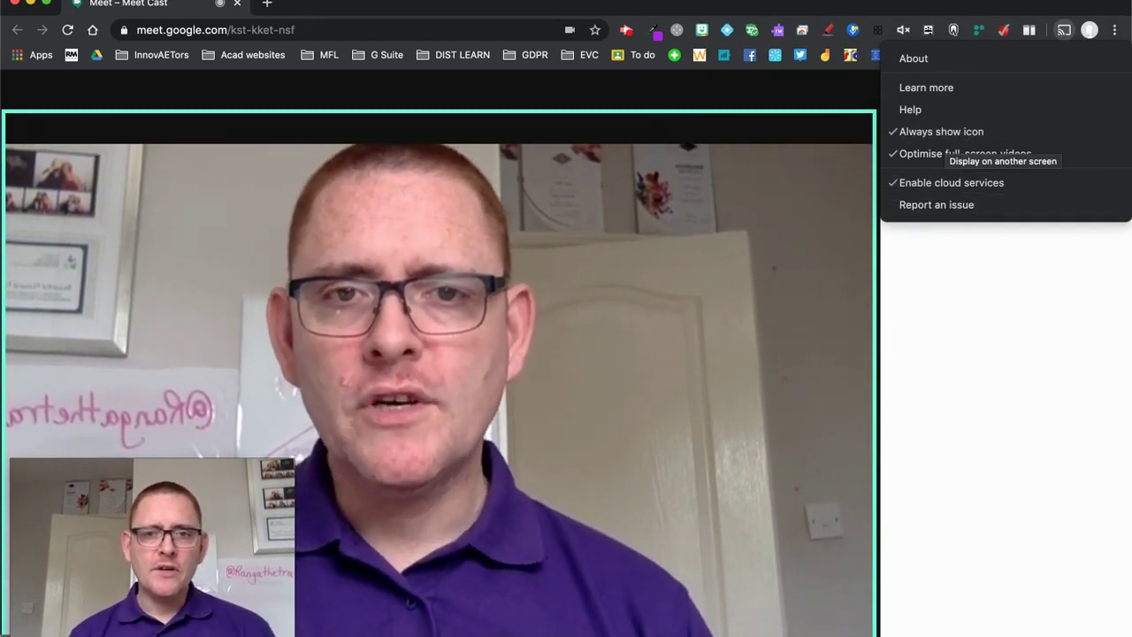
{"action": "left_click", "coordinate": [669, 101]}
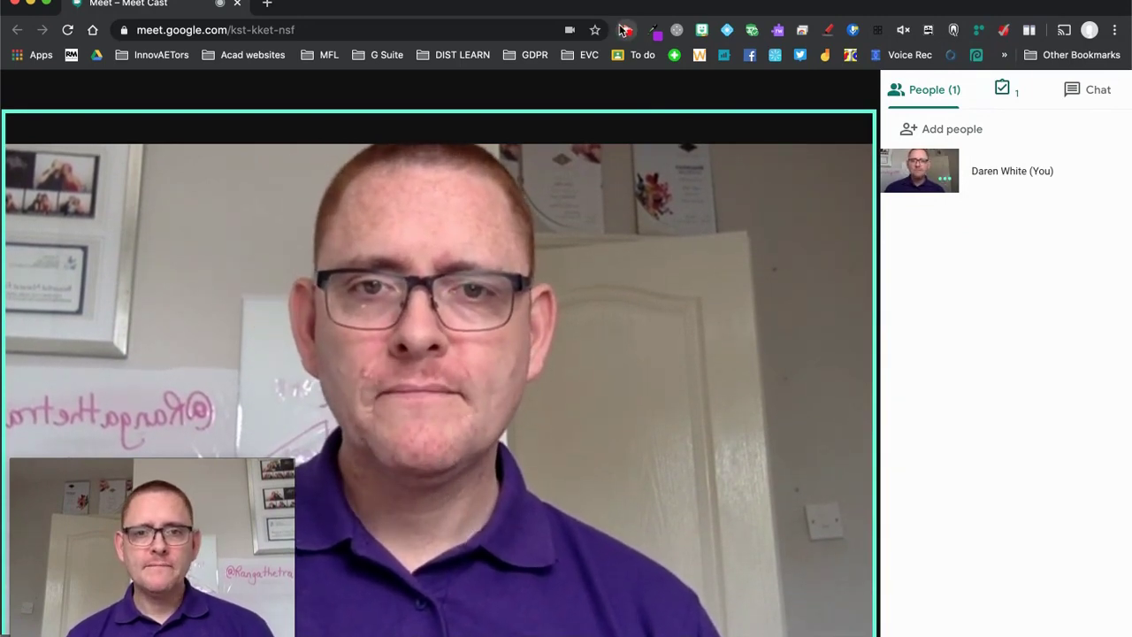
{"action": "left_click", "coordinate": [623, 31]}
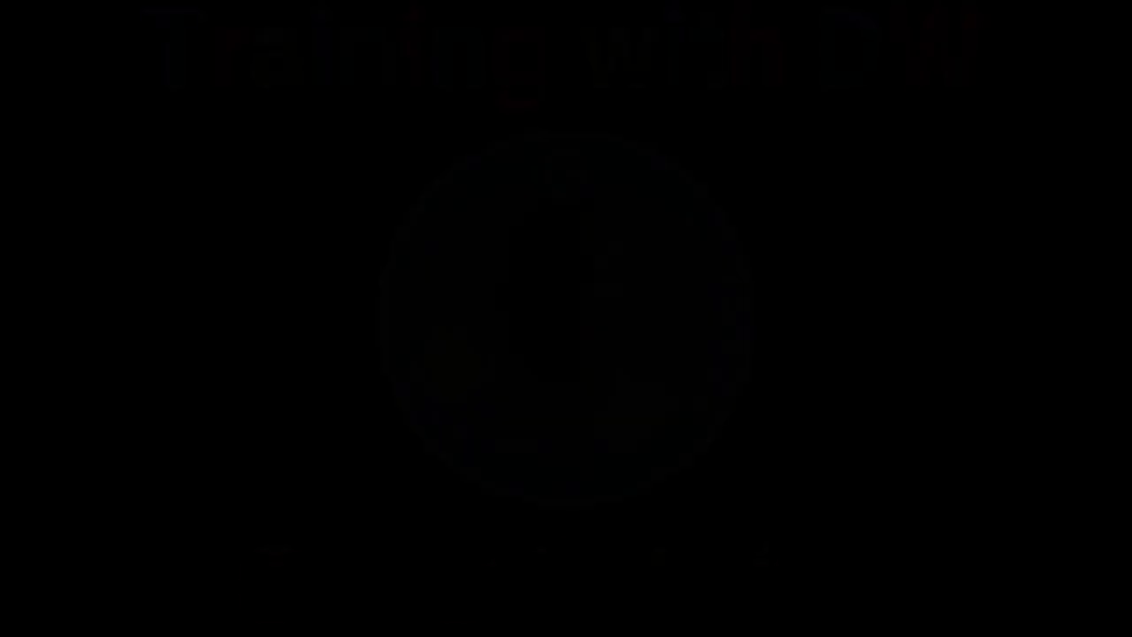